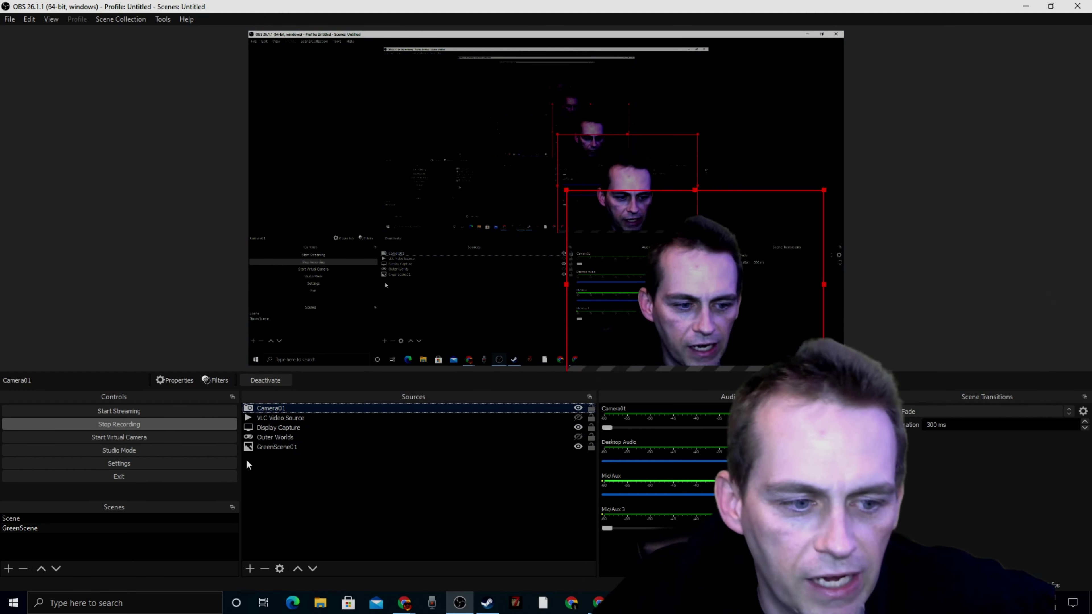
- Open the filters of the Camera01 source in GreenScene and review its Color Correction and Chroma Key settings
{"action": "left_click", "coordinate": [146, 526]}
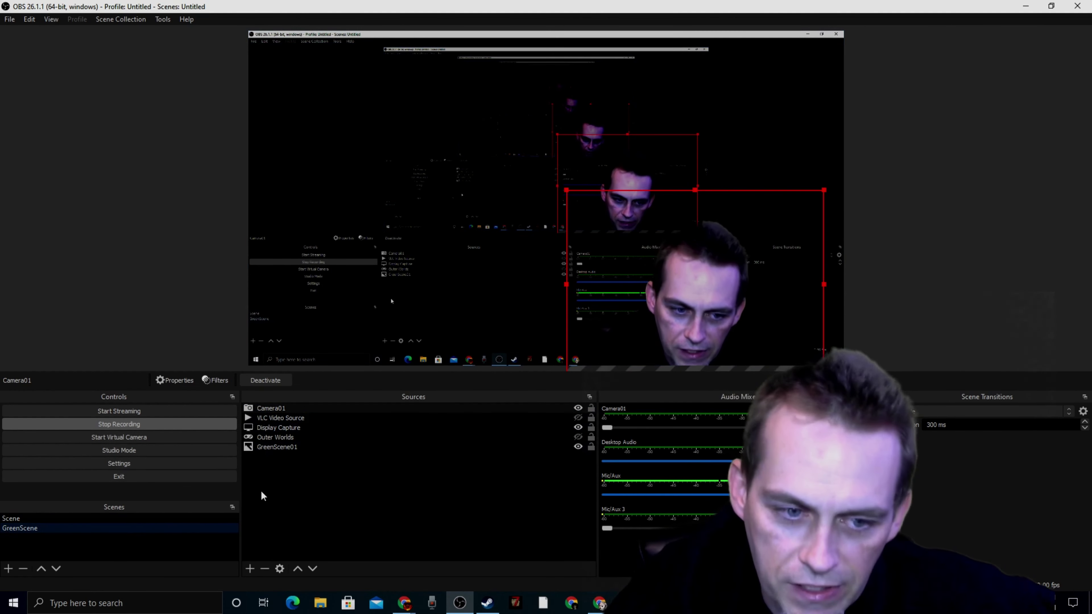
{"action": "left_click", "coordinate": [261, 408]}
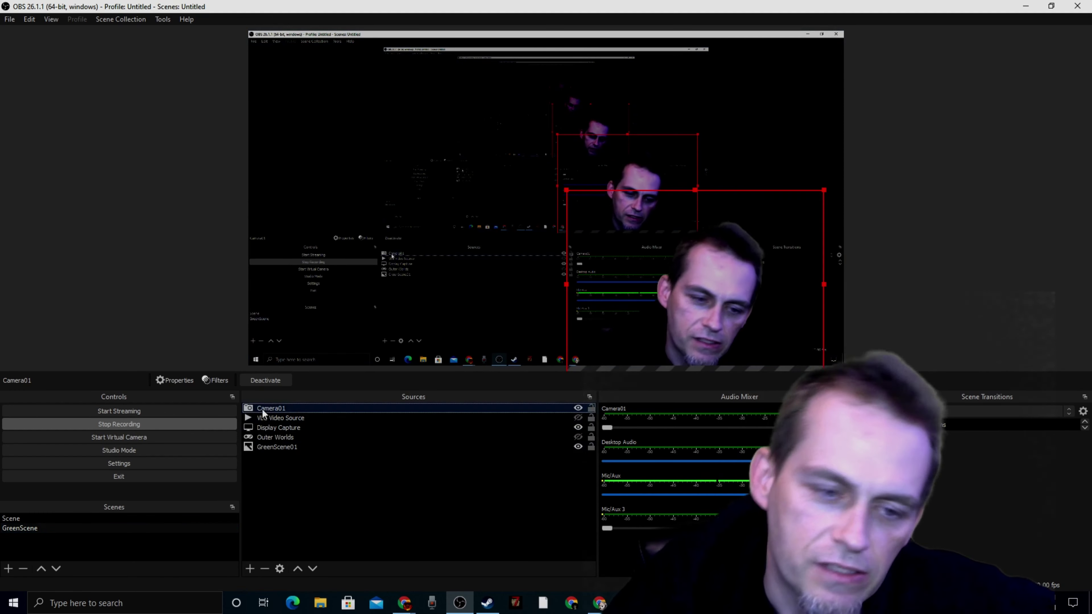
{"action": "right_click", "coordinate": [262, 408]}
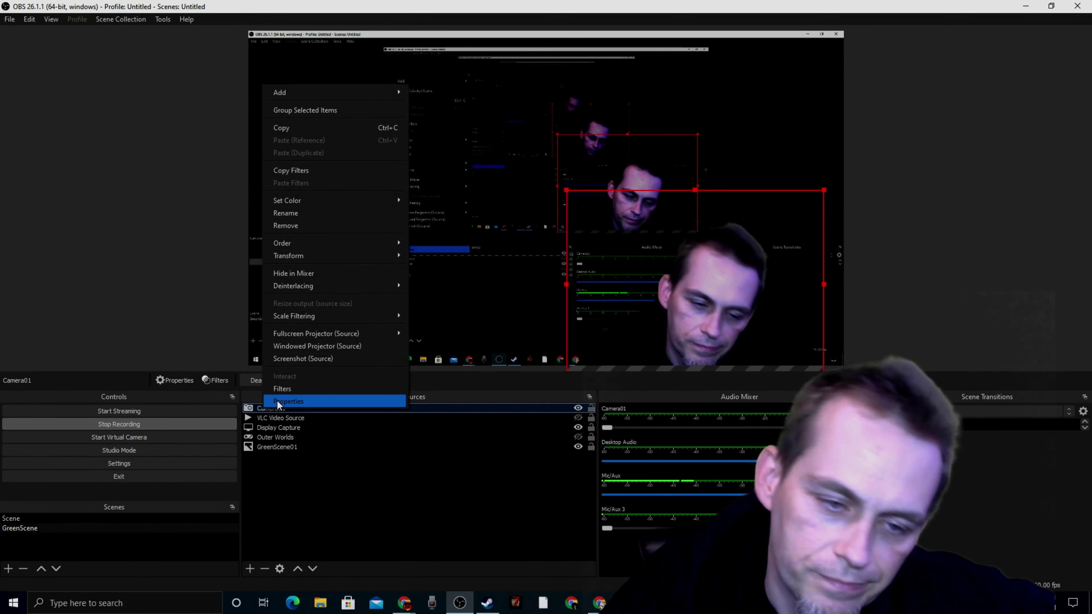
{"action": "left_click", "coordinate": [278, 390]}
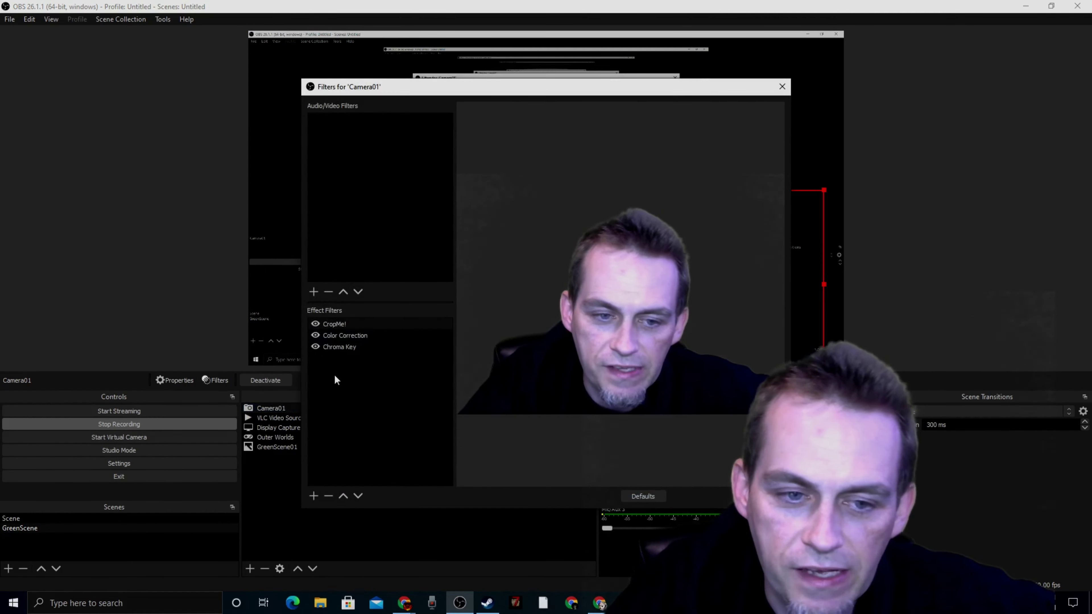
{"action": "left_click", "coordinate": [334, 334]}
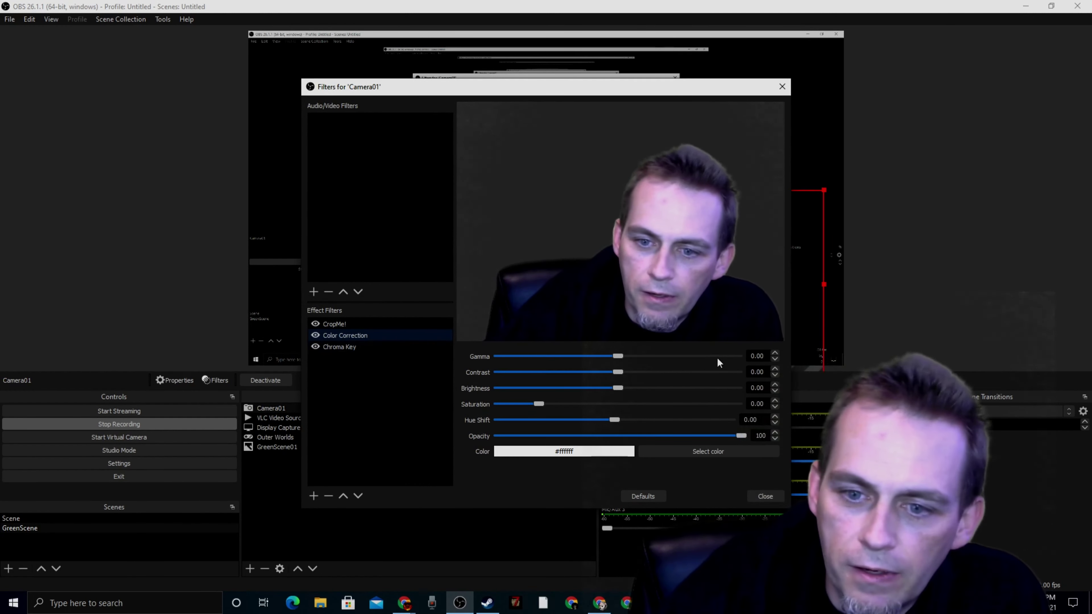
{"action": "left_click", "coordinate": [368, 347]}
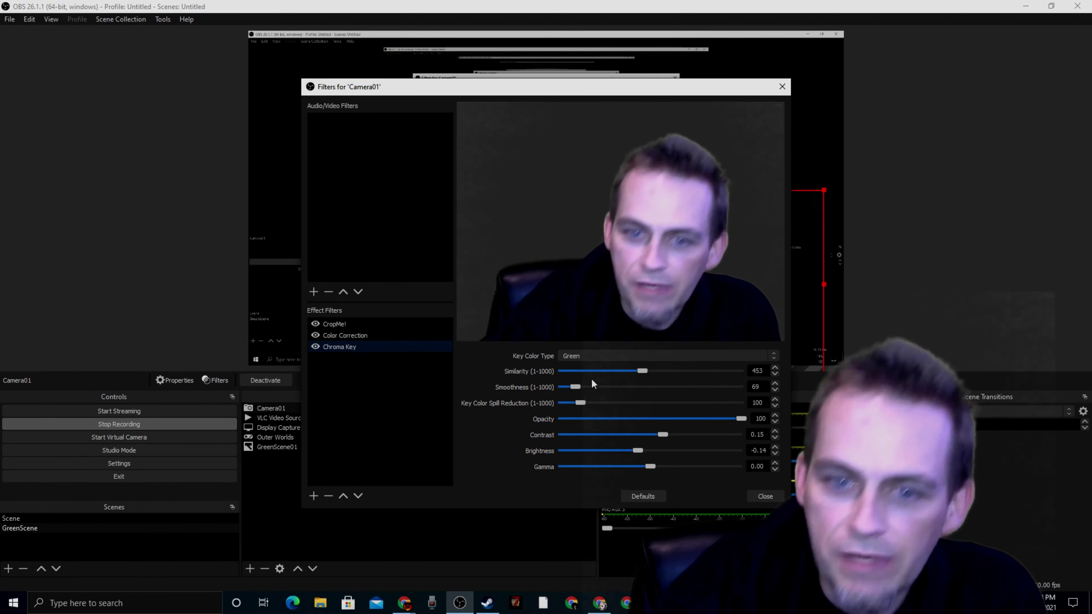
- Adjust the existing Chroma Key filter to a similarity of 486 and a smoothness of 1, and close the filter settings
{"action": "mouse_move", "coordinate": [641, 370]}
{"action": "left_mouse_down"}
{"action": "mouse_move", "coordinate": [593, 371]}
{"action": "mouse_move", "coordinate": [635, 368]}
{"action": "left_mouse_up"}
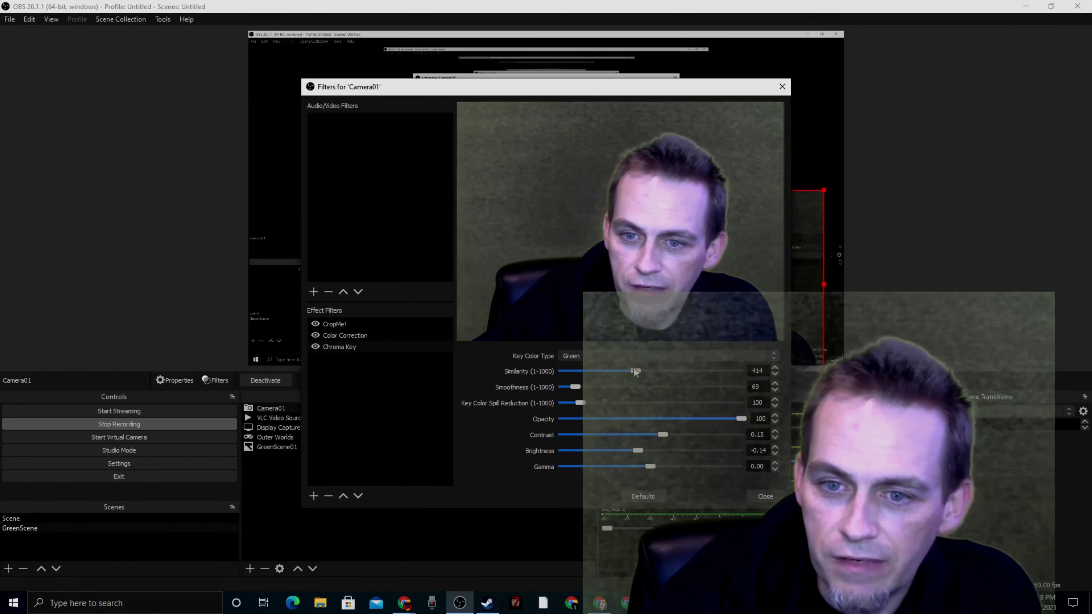
{"action": "left_click_drag", "start_coordinate": [575, 387], "coordinate": [637, 371]}
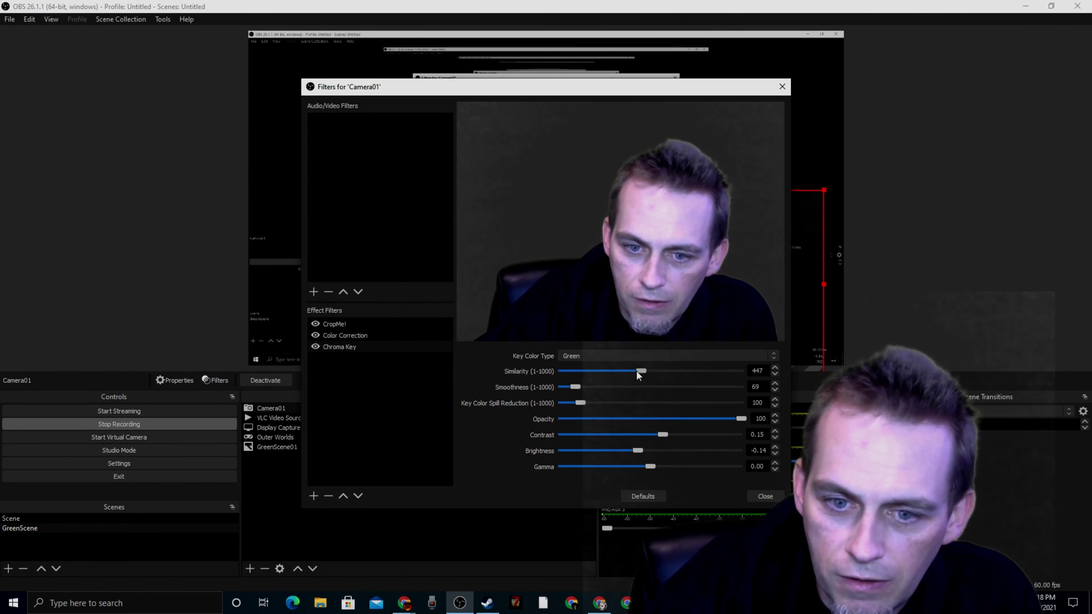
{"action": "left_click_drag", "start_coordinate": [637, 370], "coordinate": [639, 372]}
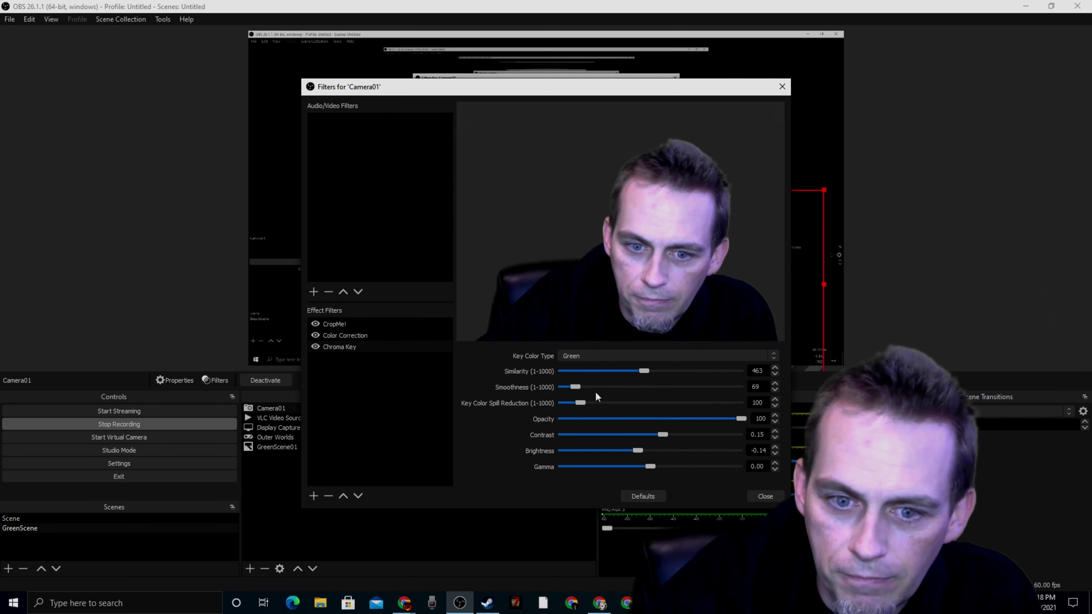
{"action": "left_click_drag", "start_coordinate": [575, 387], "coordinate": [568, 385]}
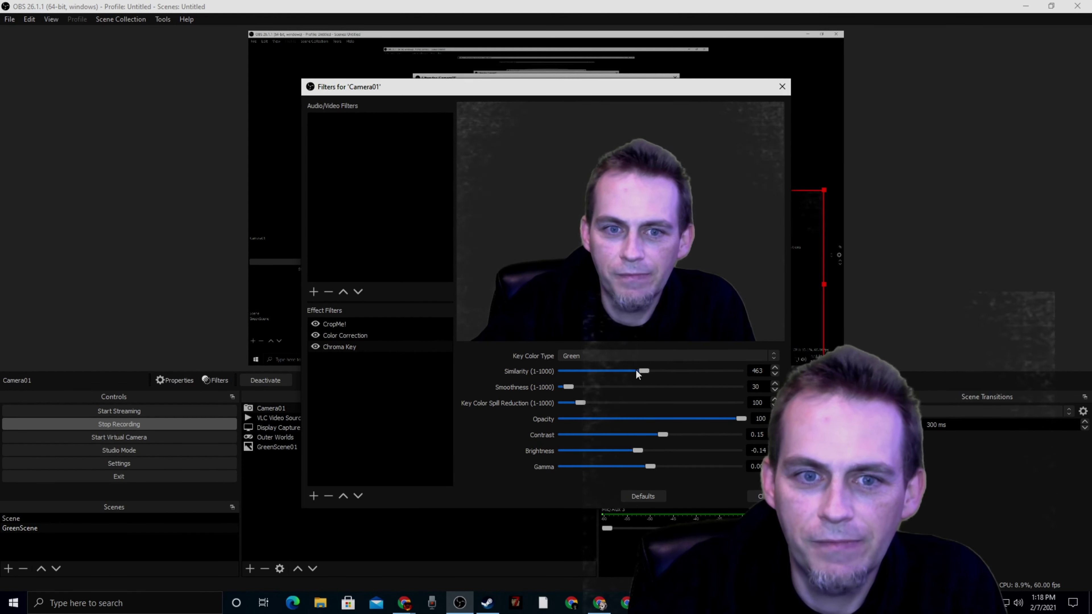
{"action": "left_click_drag", "start_coordinate": [644, 371], "coordinate": [648, 373]}
{"action": "left_click_drag", "start_coordinate": [568, 385], "coordinate": [564, 388]}
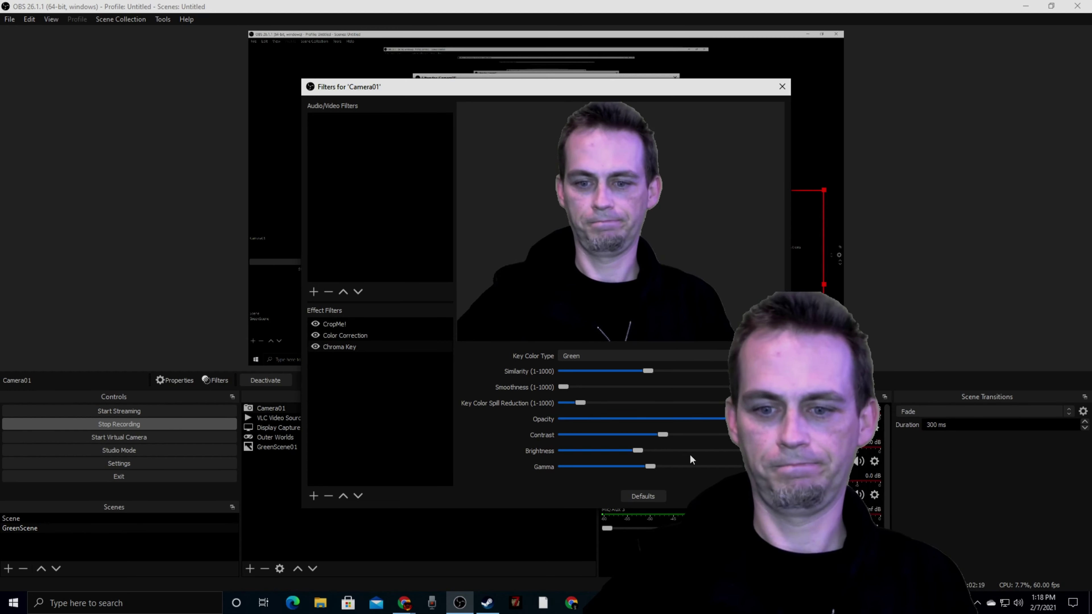
{"action": "key", "text": "Escape"}
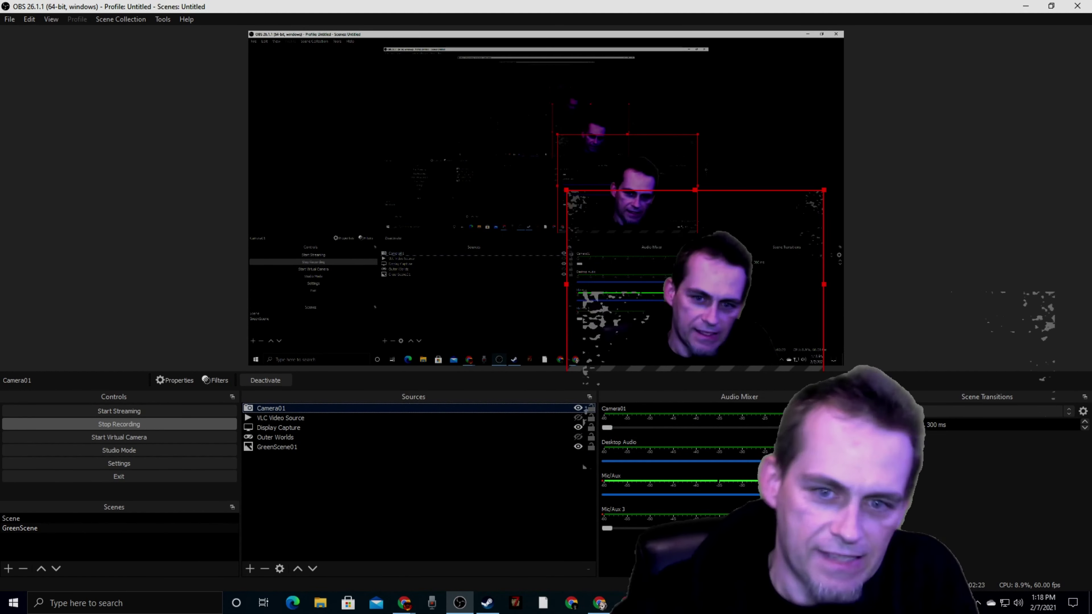
- Remove the existing Chroma Key and Color Correction filters from the Camera01 source
{"action": "right_click", "coordinate": [307, 409]}
{"action": "left_click", "coordinate": [324, 391]}
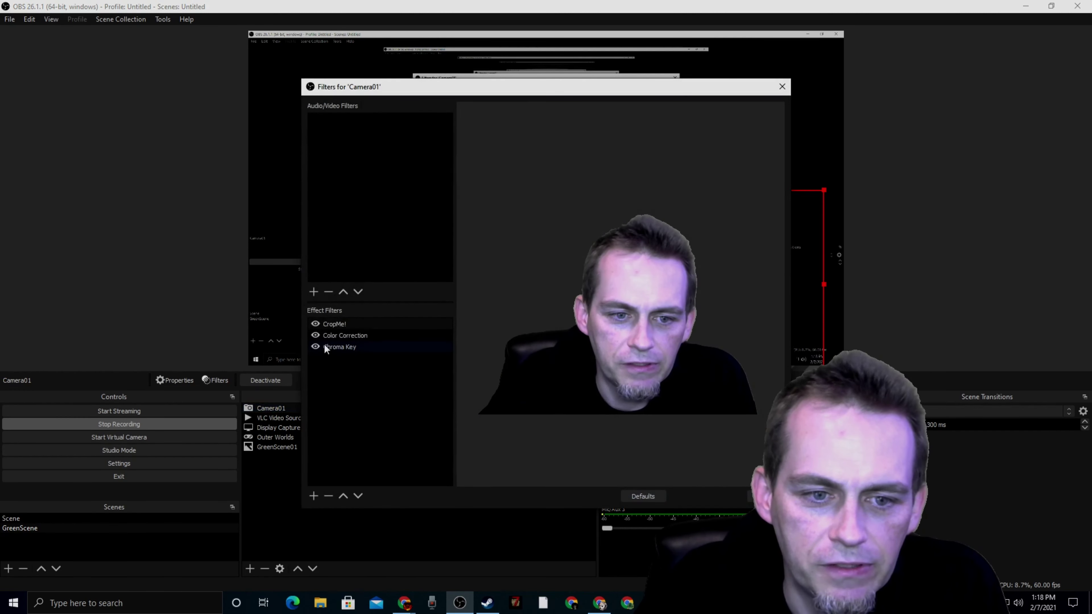
{"action": "left_click", "coordinate": [335, 348]}
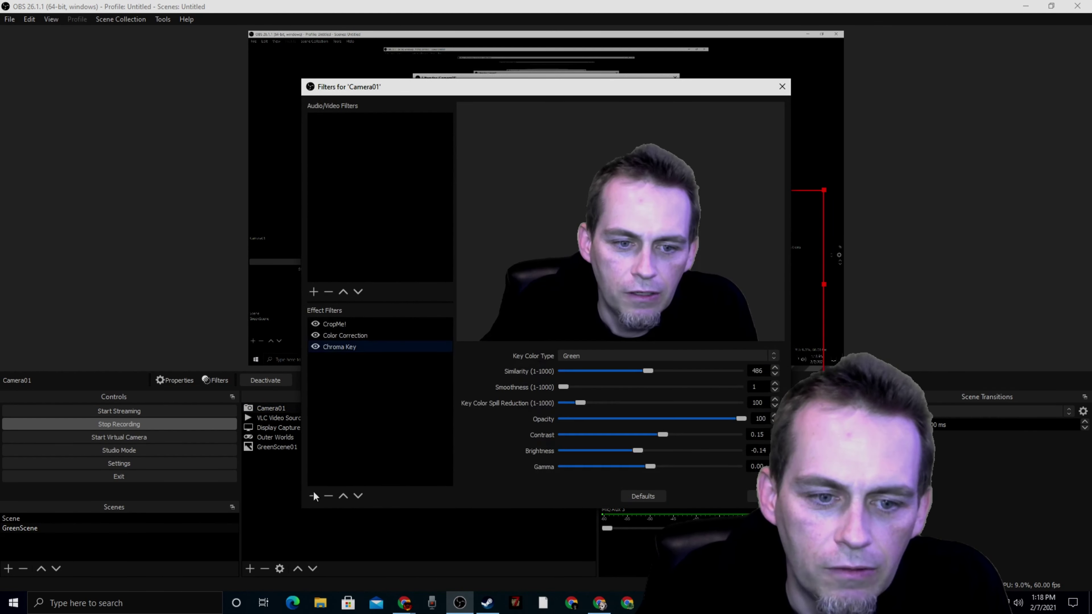
{"action": "left_click", "coordinate": [328, 496]}
{"action": "left_click", "coordinate": [582, 316]}
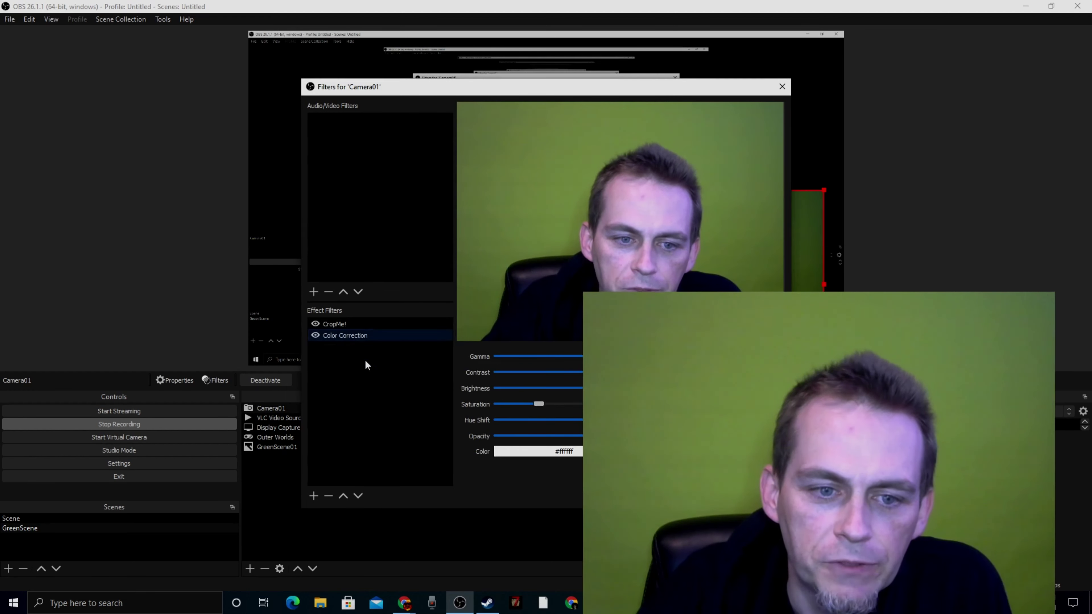
{"action": "left_click", "coordinate": [329, 496]}
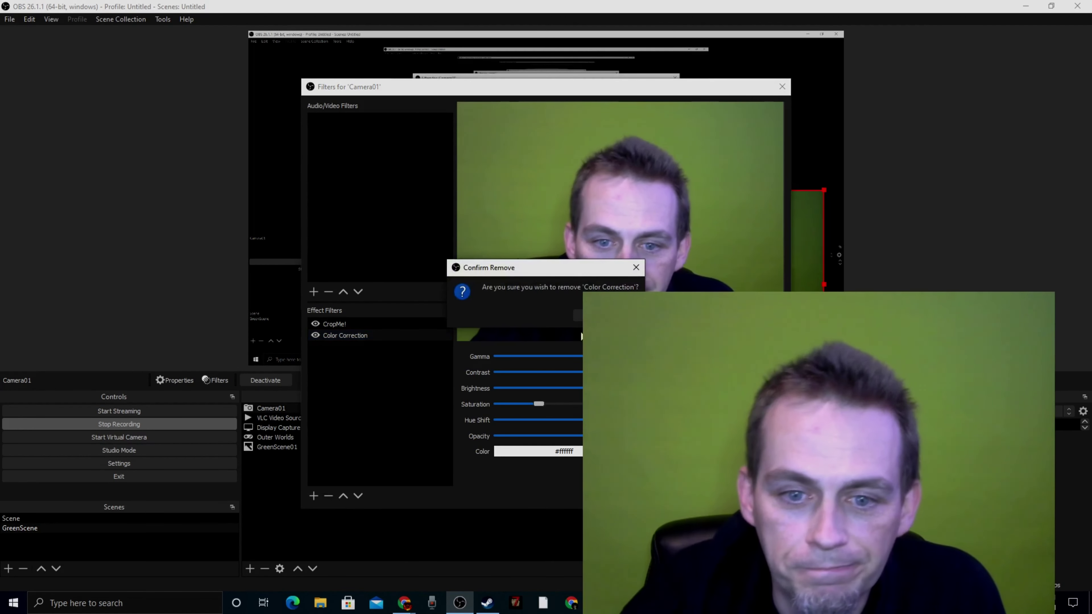
{"action": "left_click", "coordinate": [580, 315]}
- Add new Color Correction and Chroma Key effect filters to Camera01, keeping their default names
{"action": "left_click", "coordinate": [313, 496]}
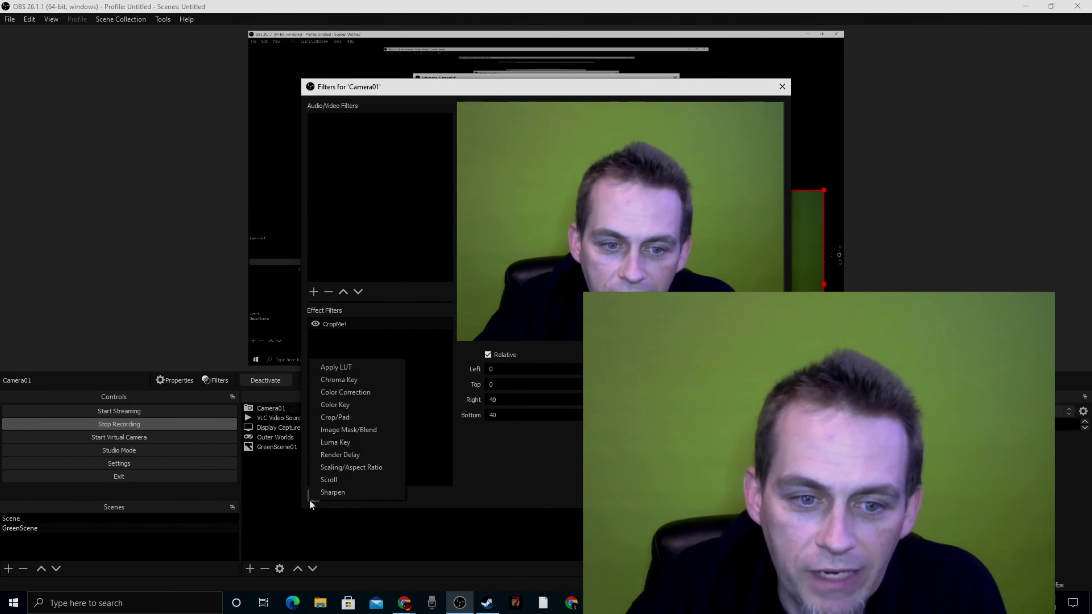
{"action": "left_click", "coordinate": [340, 400]}
{"action": "left_click", "coordinate": [528, 319]}
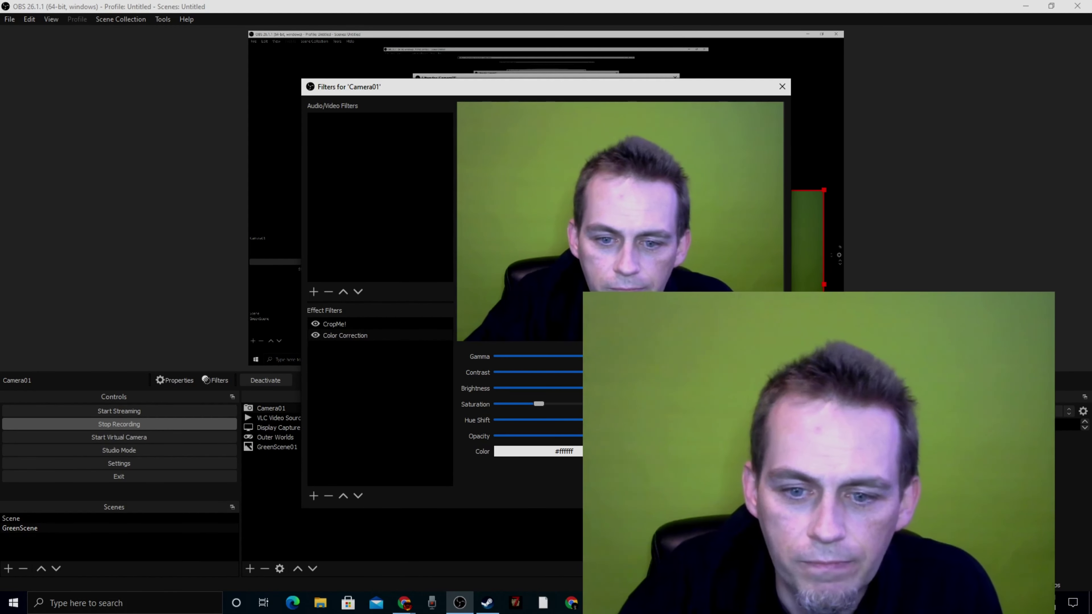
{"action": "left_click", "coordinate": [315, 494]}
{"action": "left_click", "coordinate": [348, 374]}
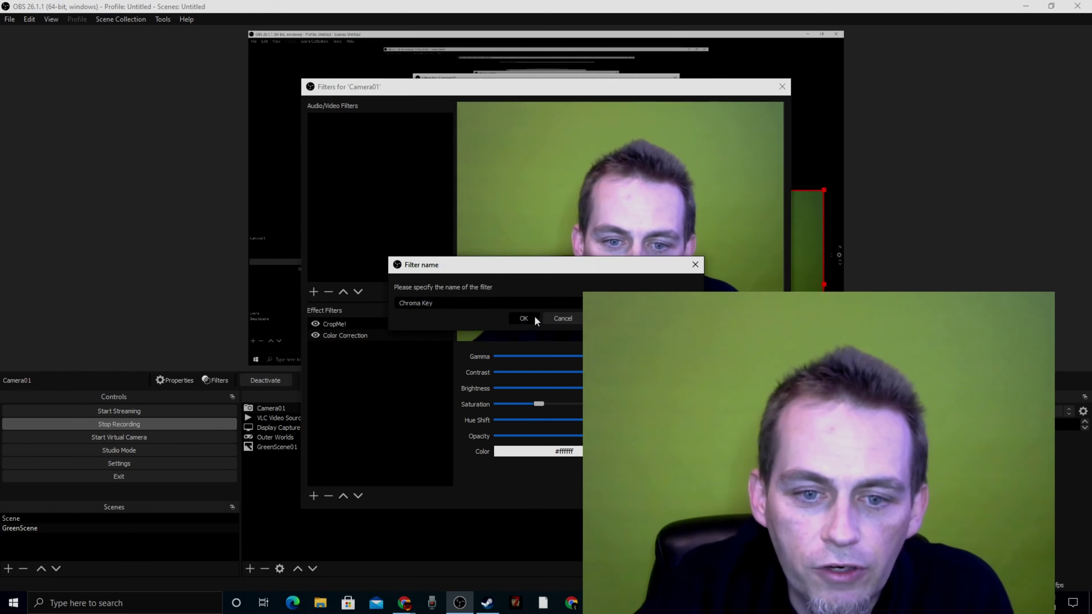
{"action": "left_click", "coordinate": [535, 318]}
- Roughly tune the new Chroma Key filter to a similarity of 450 and a smoothness of 63
{"action": "left_click_drag", "start_coordinate": [632, 371], "coordinate": [641, 371]}
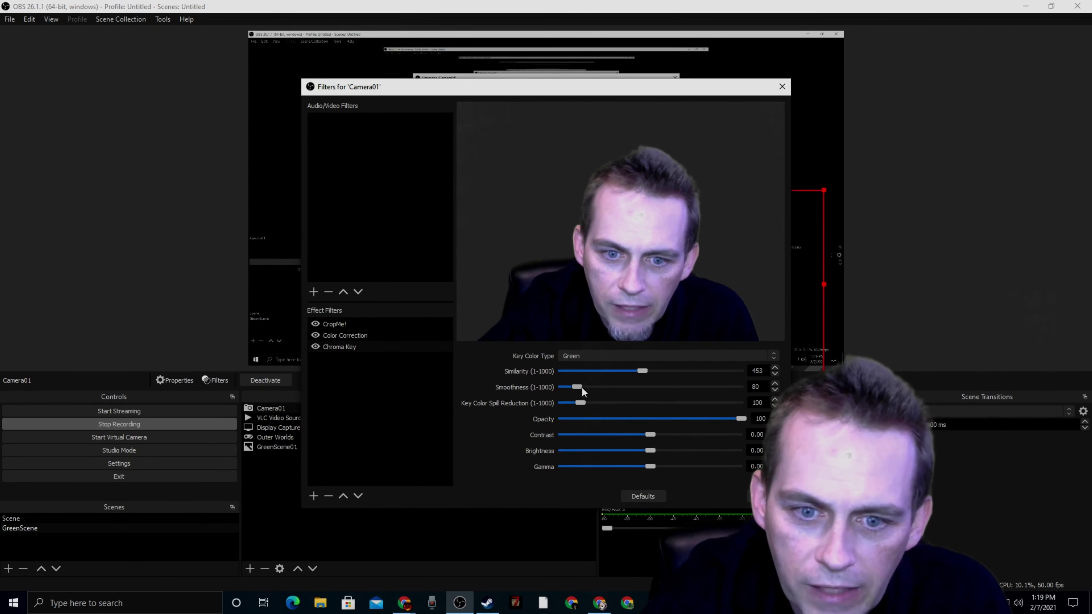
{"action": "left_click_drag", "start_coordinate": [581, 387], "coordinate": [586, 383]}
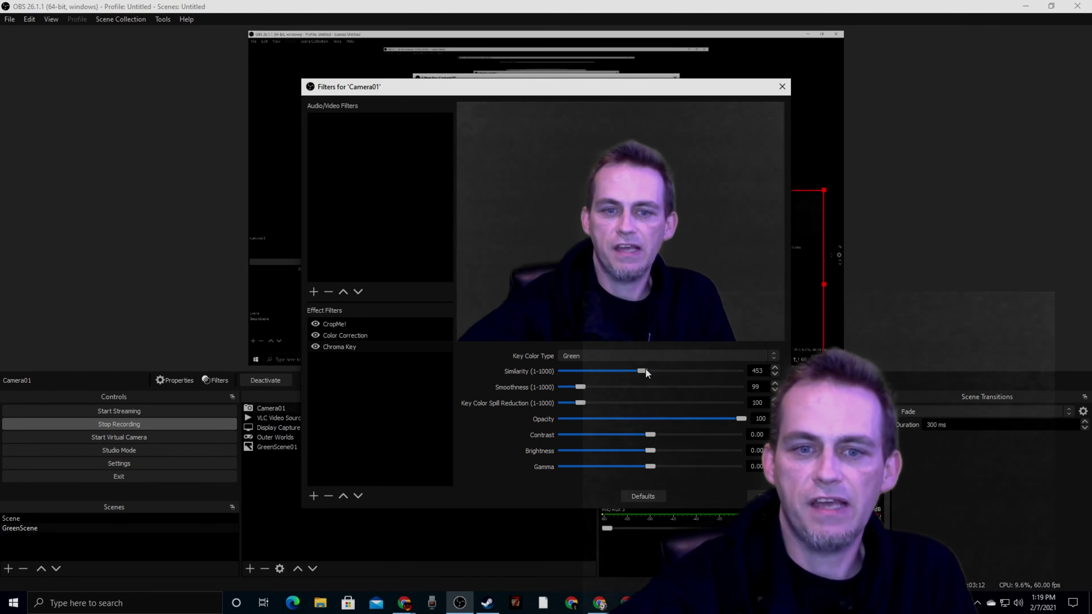
{"action": "left_click_drag", "start_coordinate": [645, 371], "coordinate": [646, 371]}
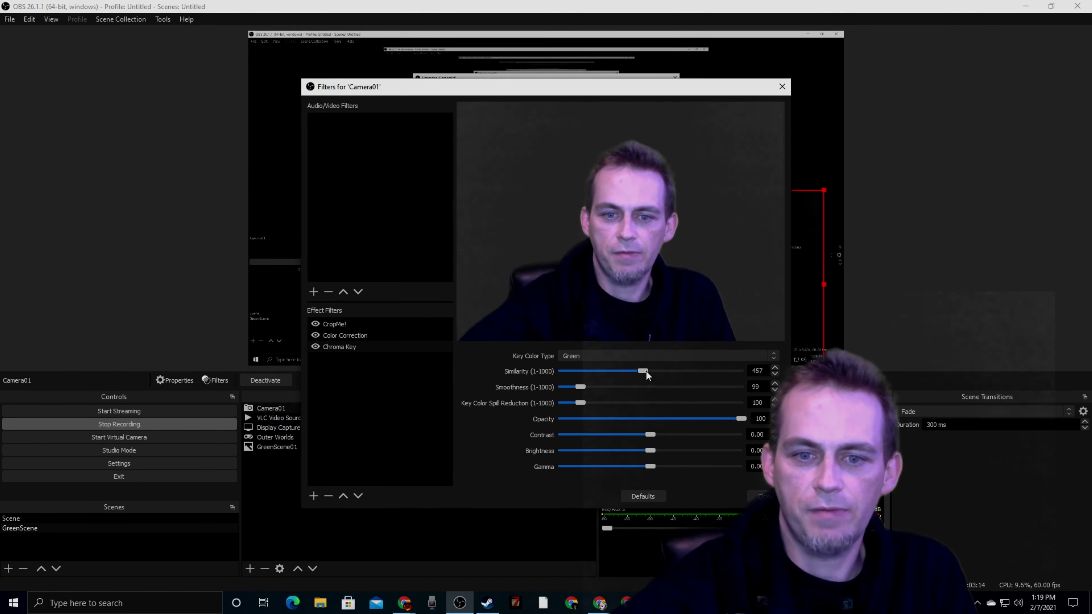
{"action": "left_click_drag", "start_coordinate": [583, 386], "coordinate": [577, 385]}
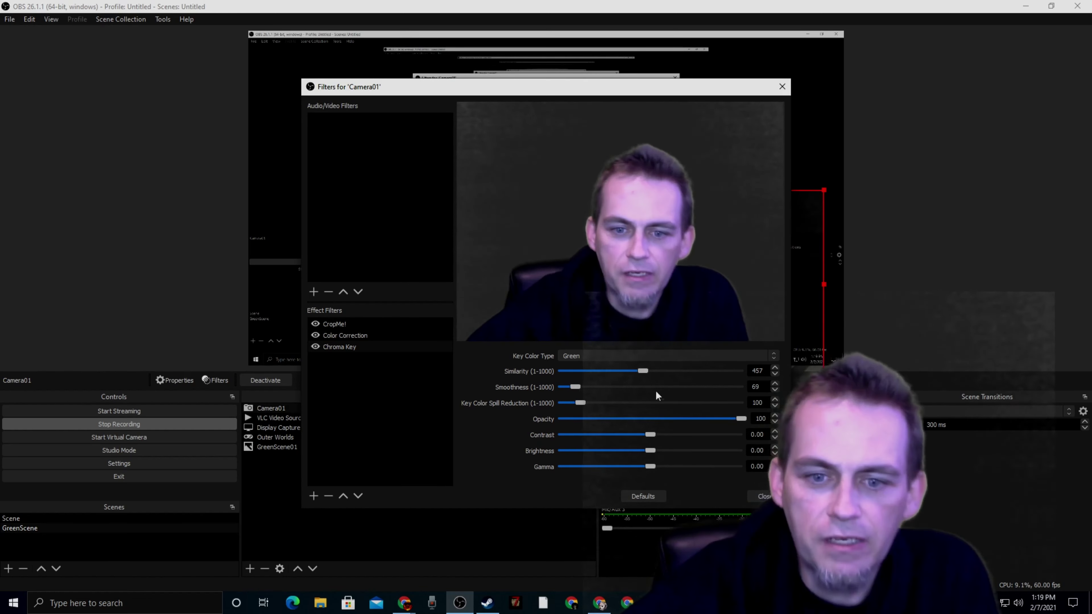
{"action": "left_click_drag", "start_coordinate": [640, 370], "coordinate": [642, 369]}
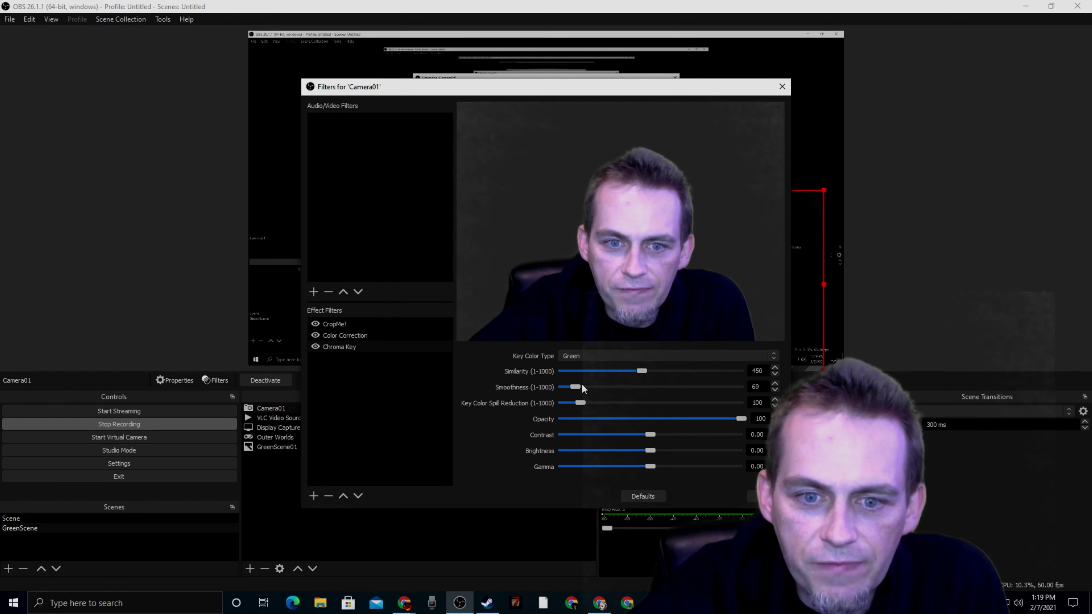
{"action": "left_click_drag", "start_coordinate": [574, 386], "coordinate": [573, 386]}
- Set the Chroma Key similarity to exactly 470 and the smoothness to 60
{"action": "double_click", "coordinate": [757, 371]}
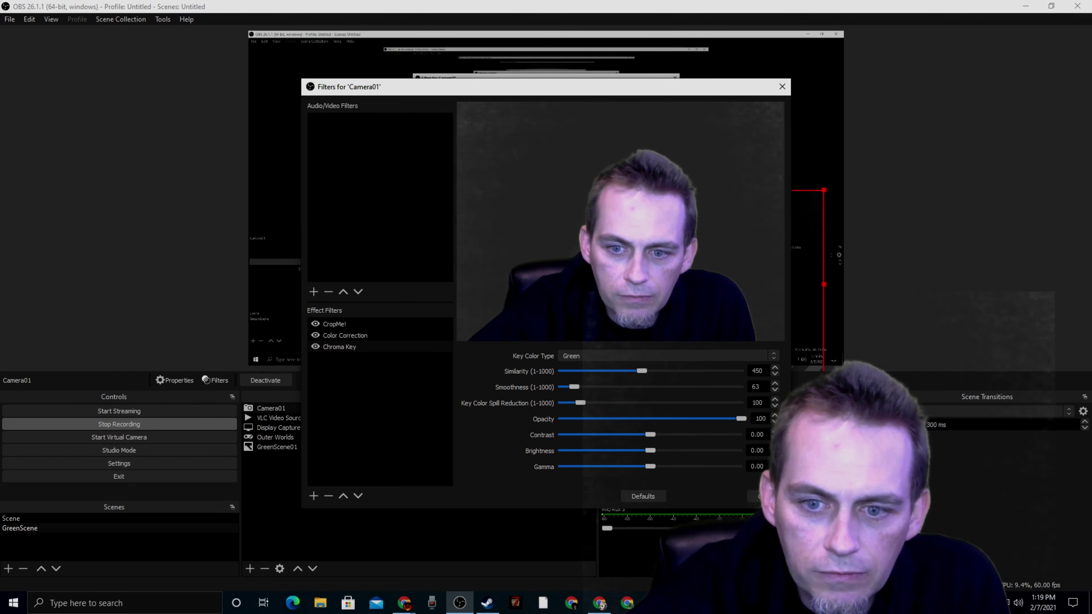
{"action": "type", "text": "470"}
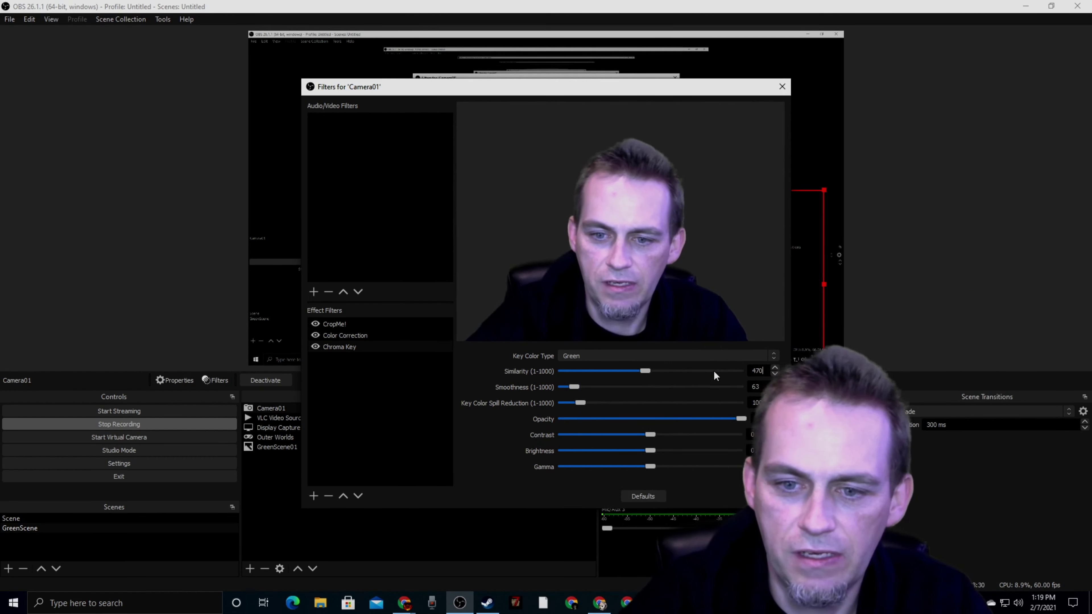
{"action": "key", "text": "Tab"}
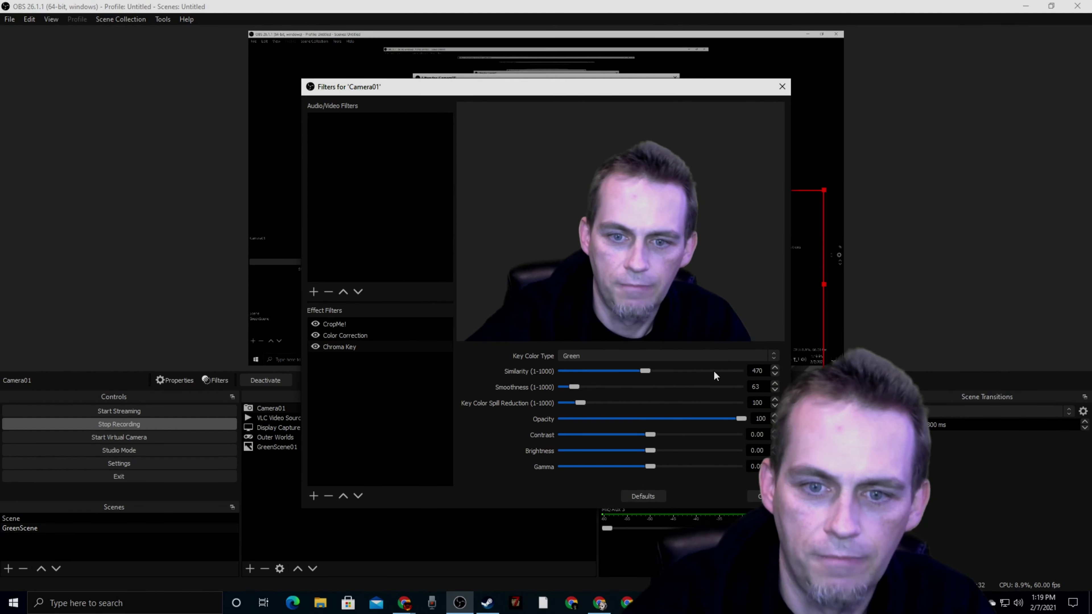
{"action": "type", "text": "70"}
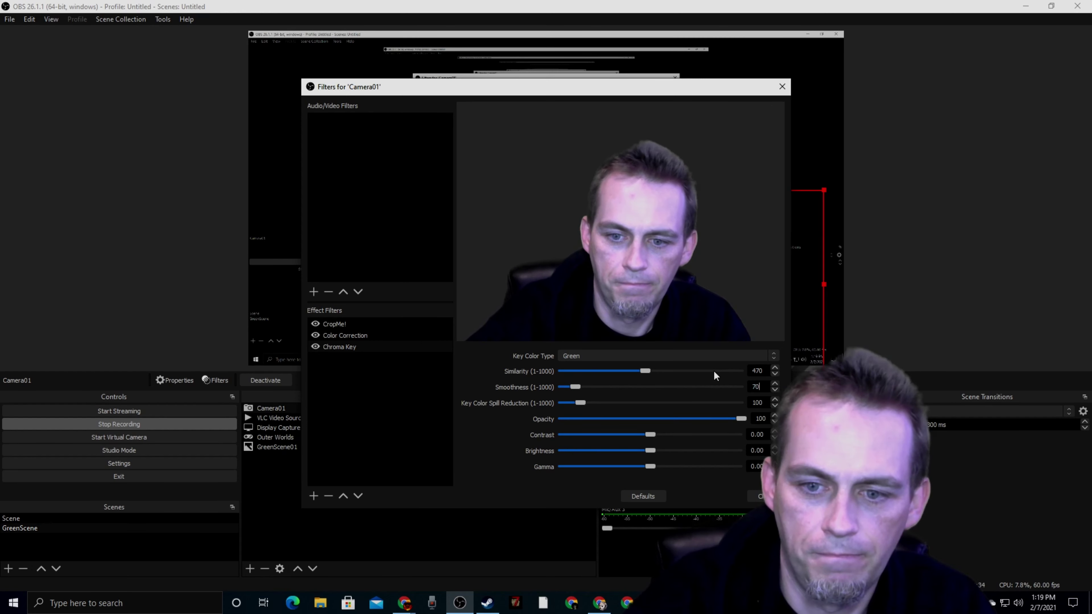
{"action": "type", "text": "6"}
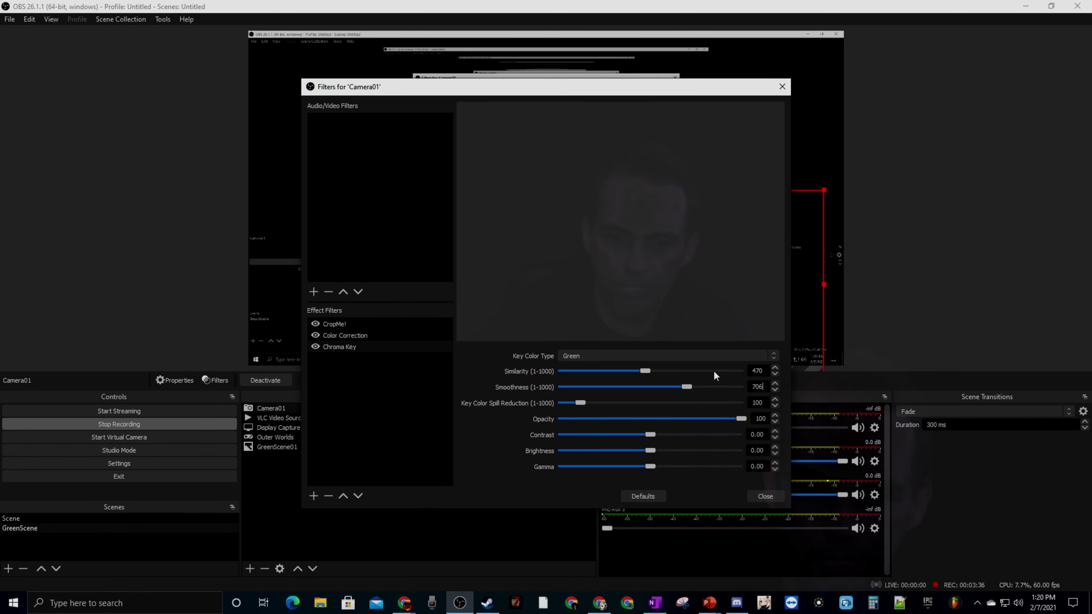
{"action": "key", "text": "BackSpace"}
{"action": "key", "text": "BackSpace"}
{"action": "key", "text": "BackSpace"}
{"action": "type", "text": "6"}
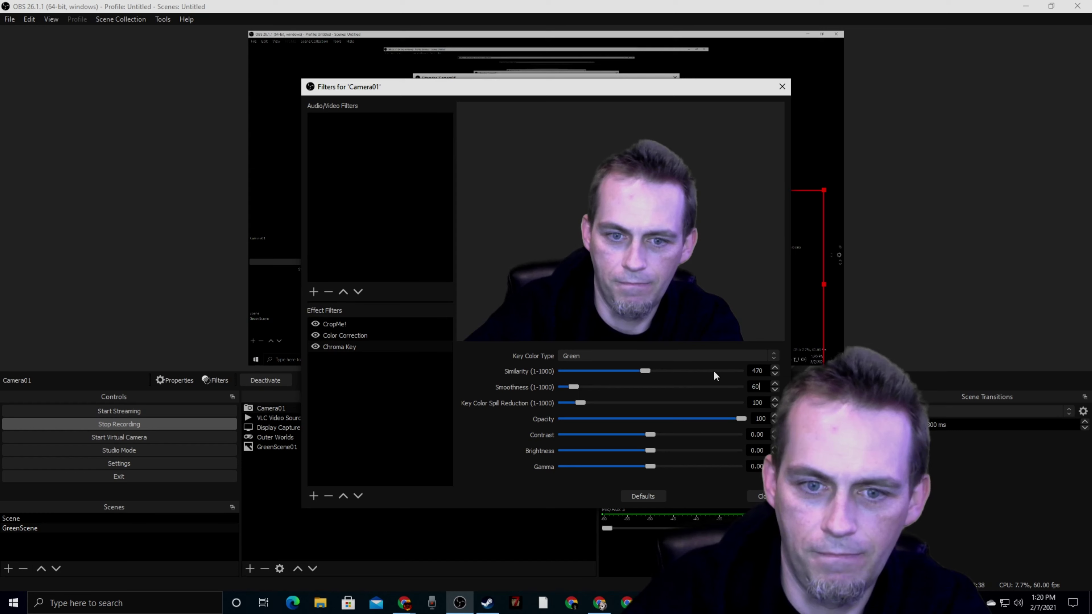
- Try Chroma Key smoothness values of 20, 2 and 154, and a similarity of 476
{"action": "key", "text": "BackSpace"}
{"action": "type", "text": "20"}
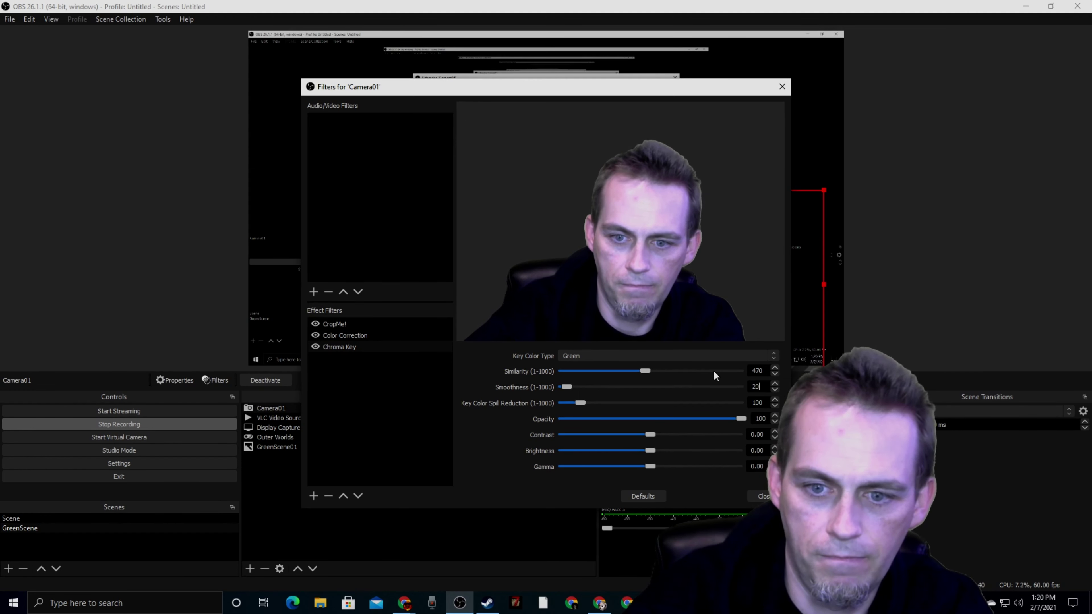
{"action": "key", "text": "BackSpace"}
{"action": "key", "text": "BackSpace"}
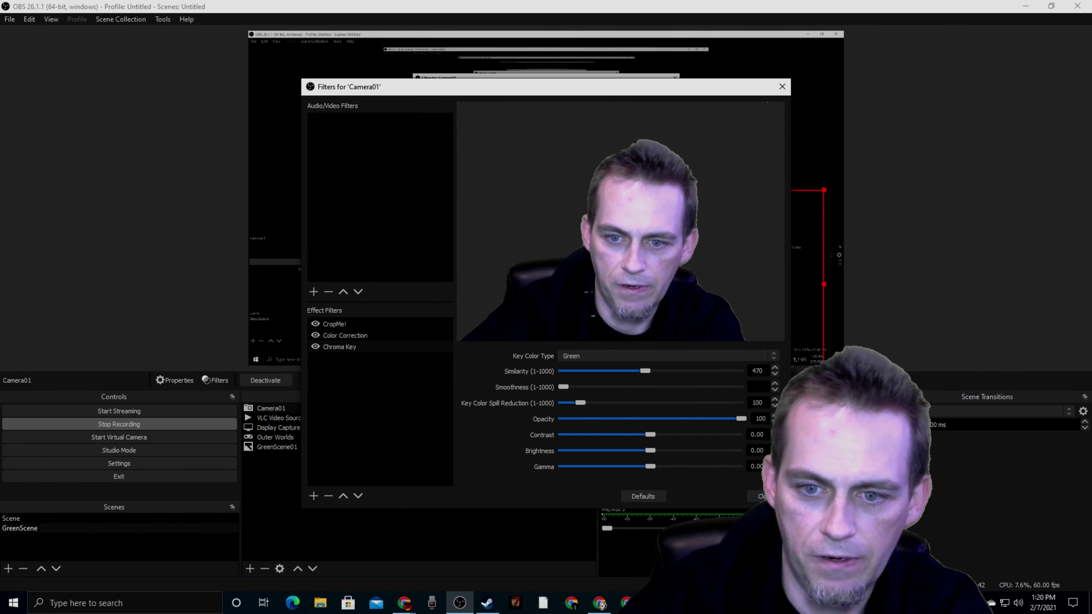
{"action": "type", "text": "2"}
{"action": "left_click_drag", "start_coordinate": [646, 371], "coordinate": [647, 370]}
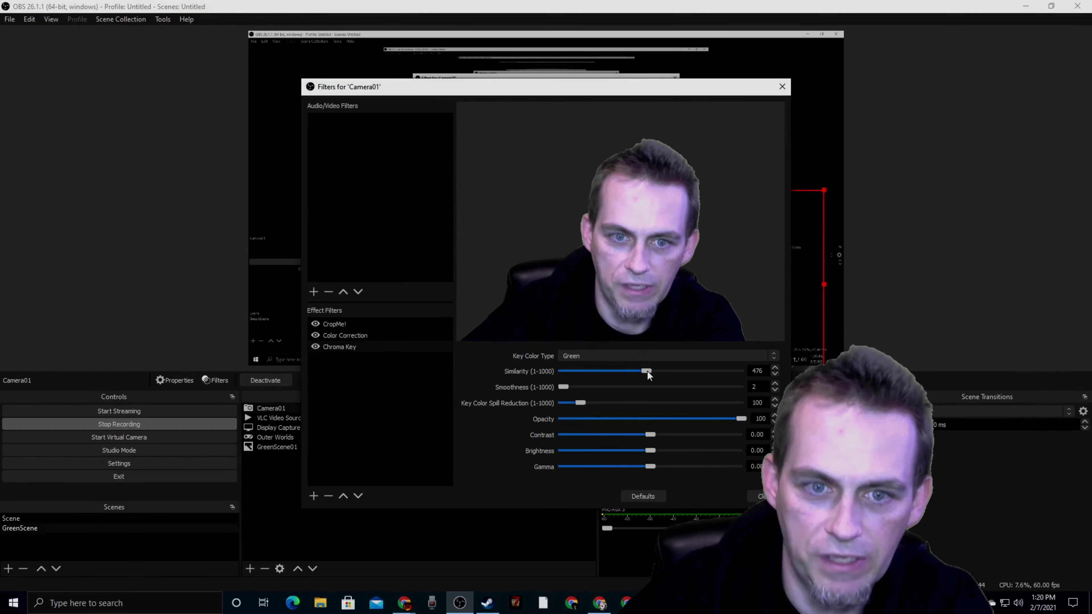
{"action": "mouse_move", "coordinate": [563, 386]}
{"action": "left_mouse_down"}
{"action": "mouse_move", "coordinate": [641, 371]}
{"action": "mouse_move", "coordinate": [591, 387]}
{"action": "mouse_move", "coordinate": [637, 370]}
{"action": "mouse_move", "coordinate": [597, 384]}
{"action": "mouse_move", "coordinate": [563, 371]}
{"action": "left_mouse_up"}
- Try Chroma Key smoothness values of 80 and 7, settle on 60, and close the filter settings
{"action": "key", "text": "Tab"}
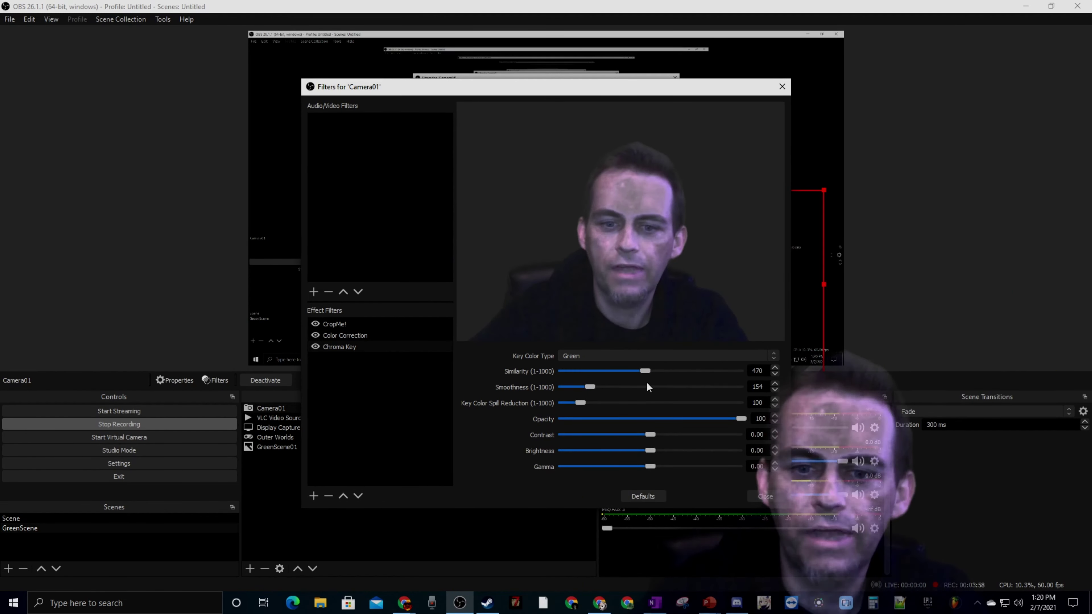
{"action": "type", "text": "80"}
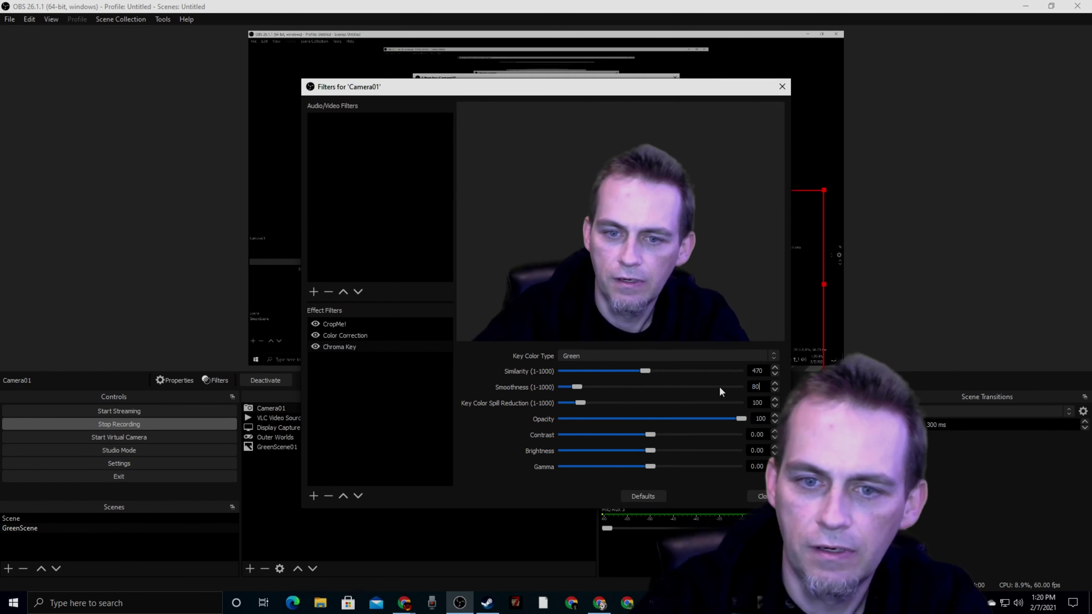
{"action": "key", "text": "BackSpace"}
{"action": "key", "text": "BackSpace"}
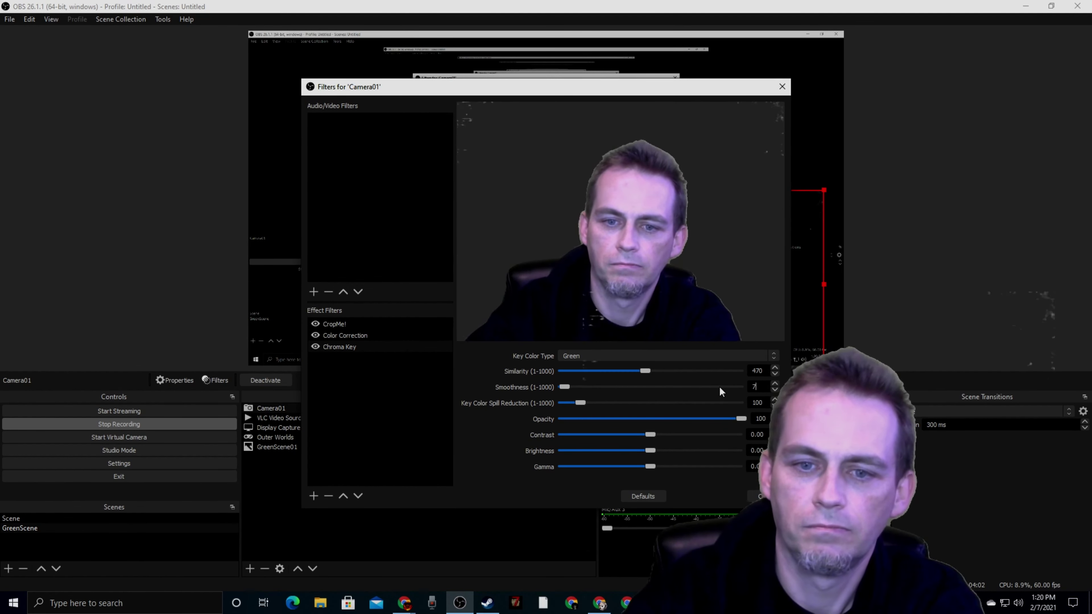
{"action": "type", "text": "7"}
{"action": "key", "text": "BackSpace"}
{"action": "type", "text": "60"}
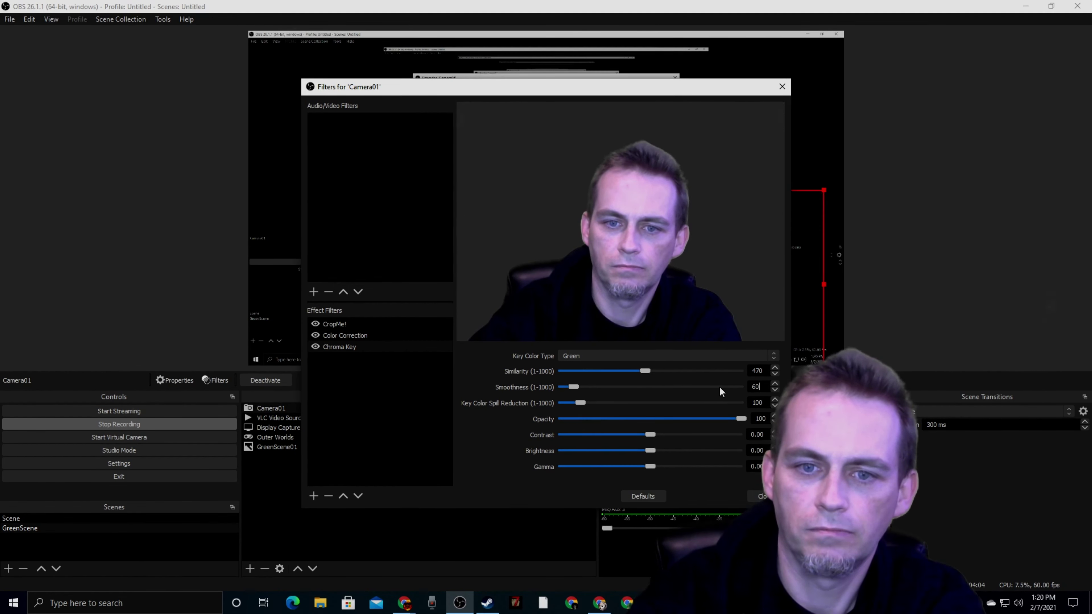
{"action": "key", "text": "Escape"}
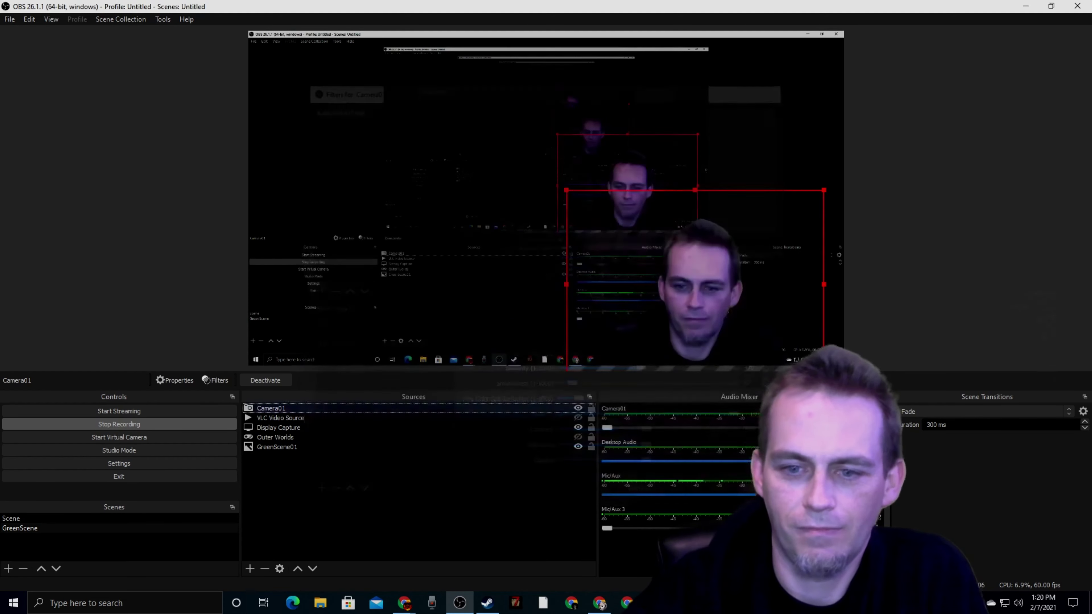